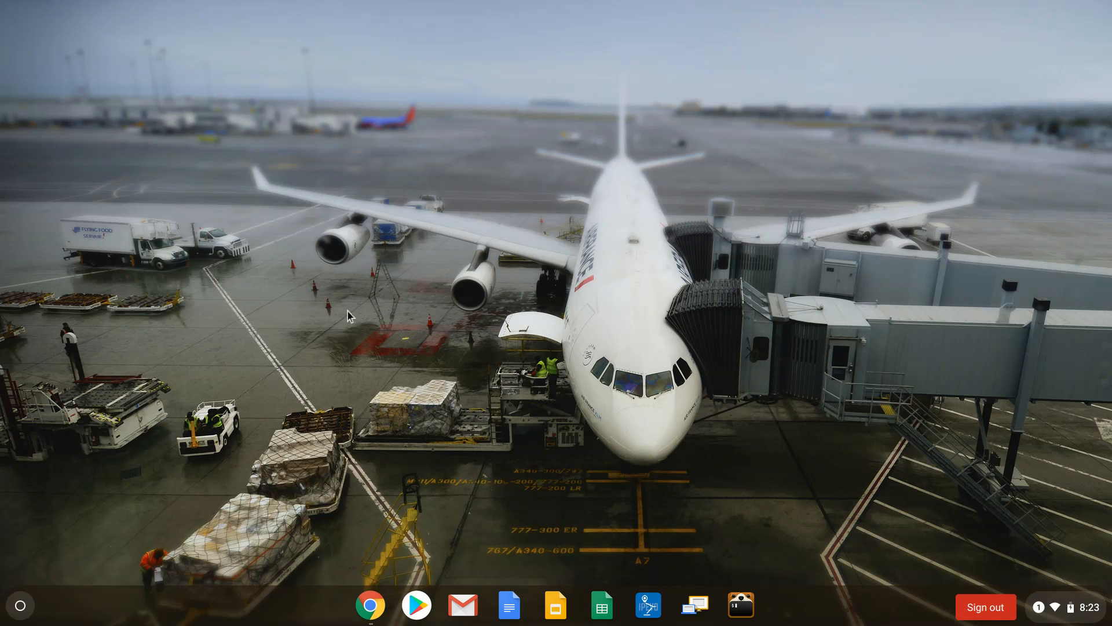
# Step: Open Chrome and search the web for "zoom test meeting"
pyautogui.click(370, 606)
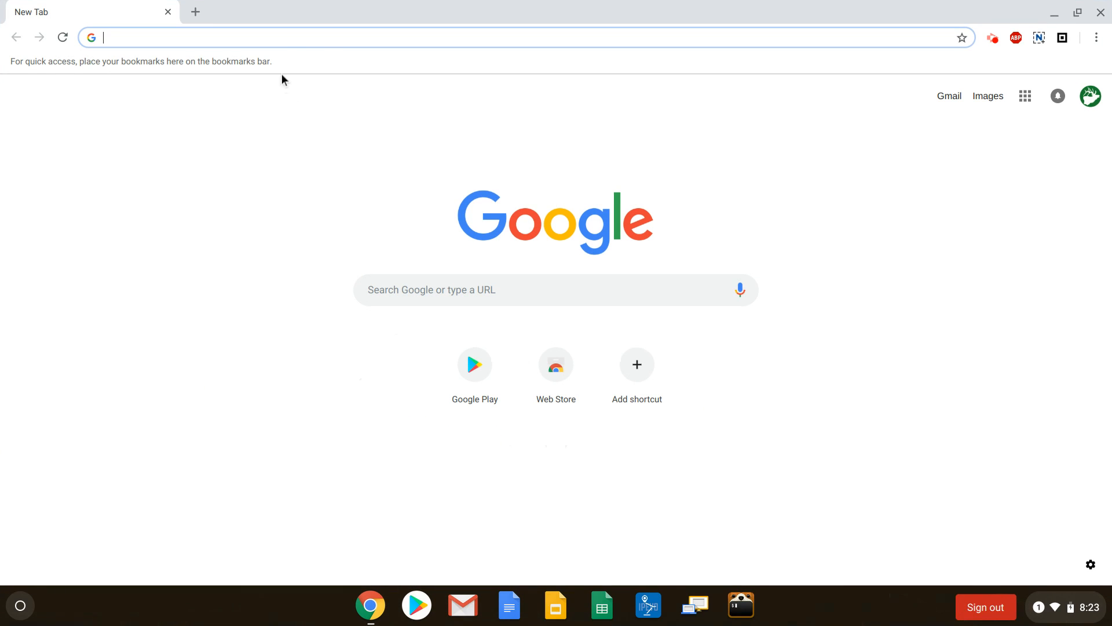
pyautogui.write('zoom')
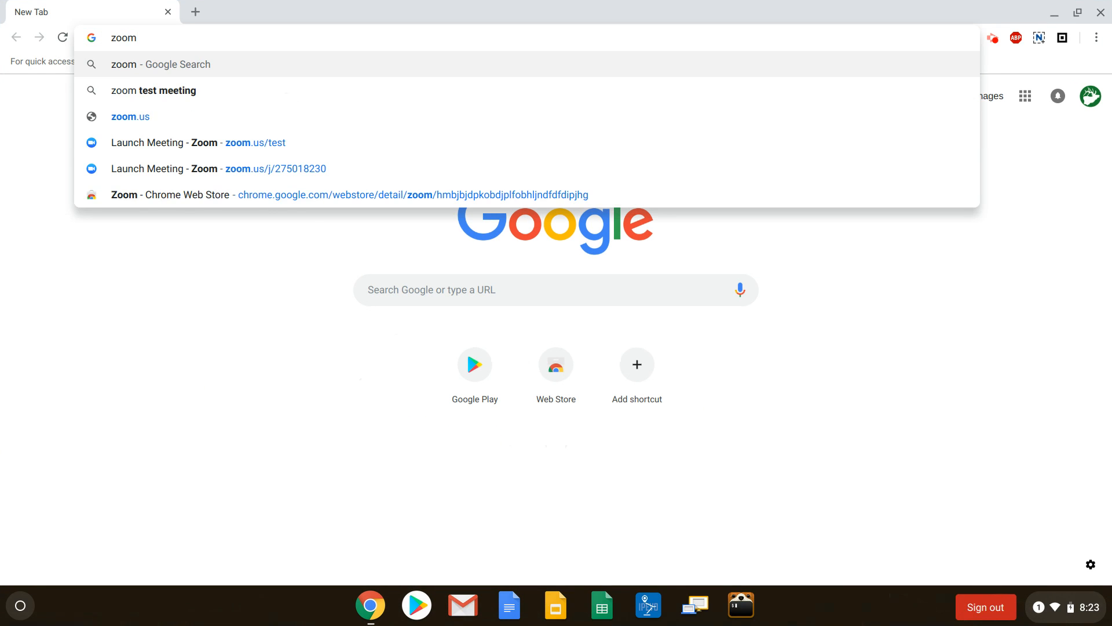
pyautogui.write(' test m')
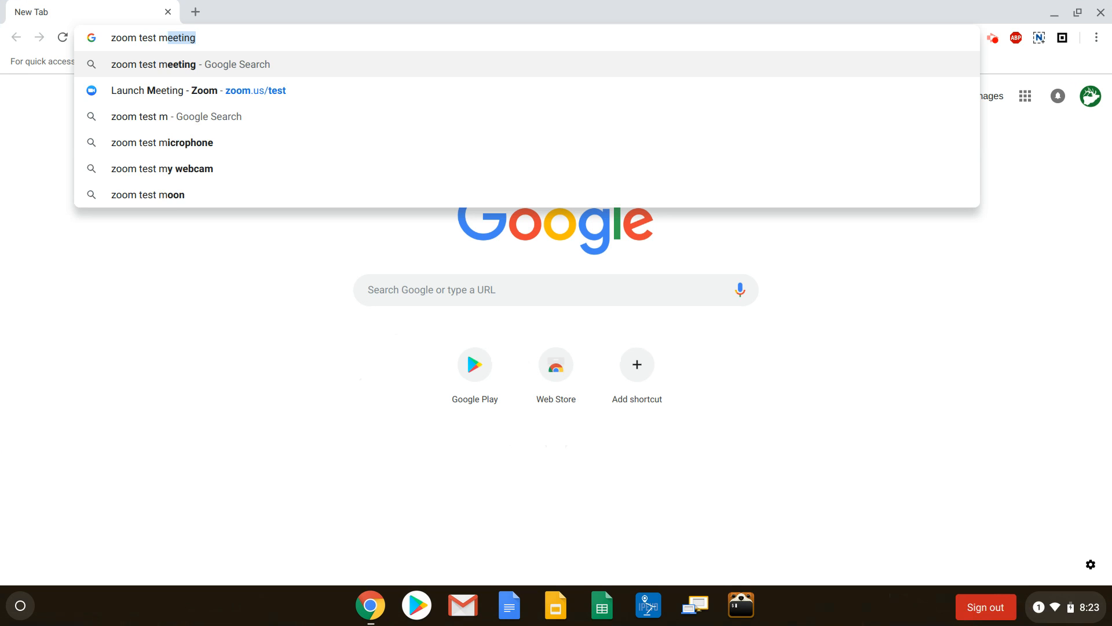
pyautogui.write('eeting')
pyautogui.press('Return')
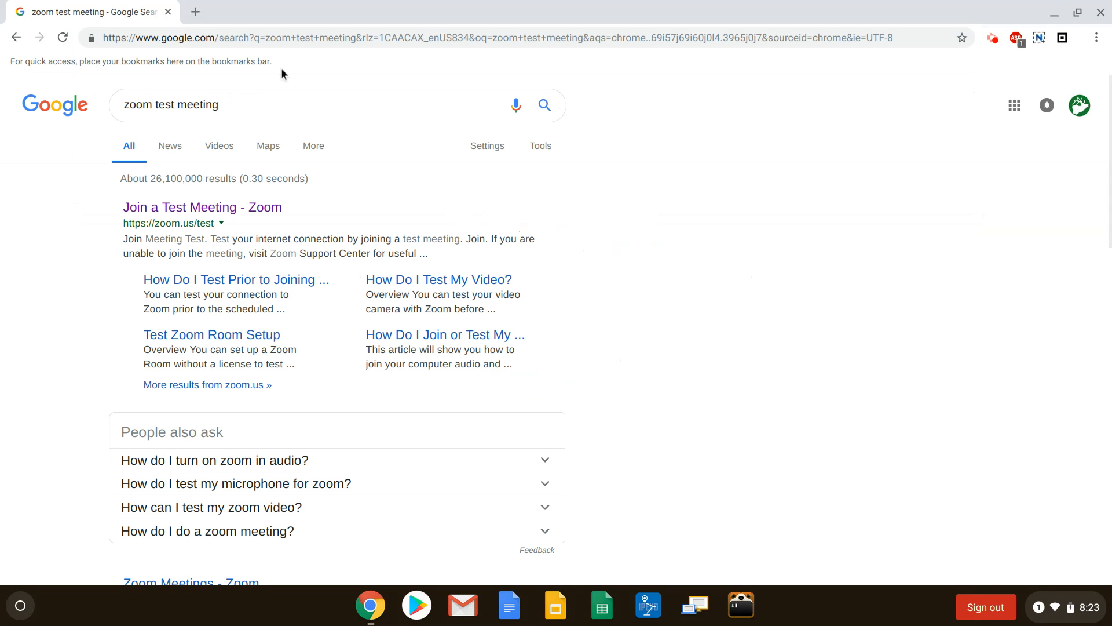
# Step: Join the test meeting from Zoom's test page and go to the Zoom extension's Chrome Web Store listing
pyautogui.click(232, 209)
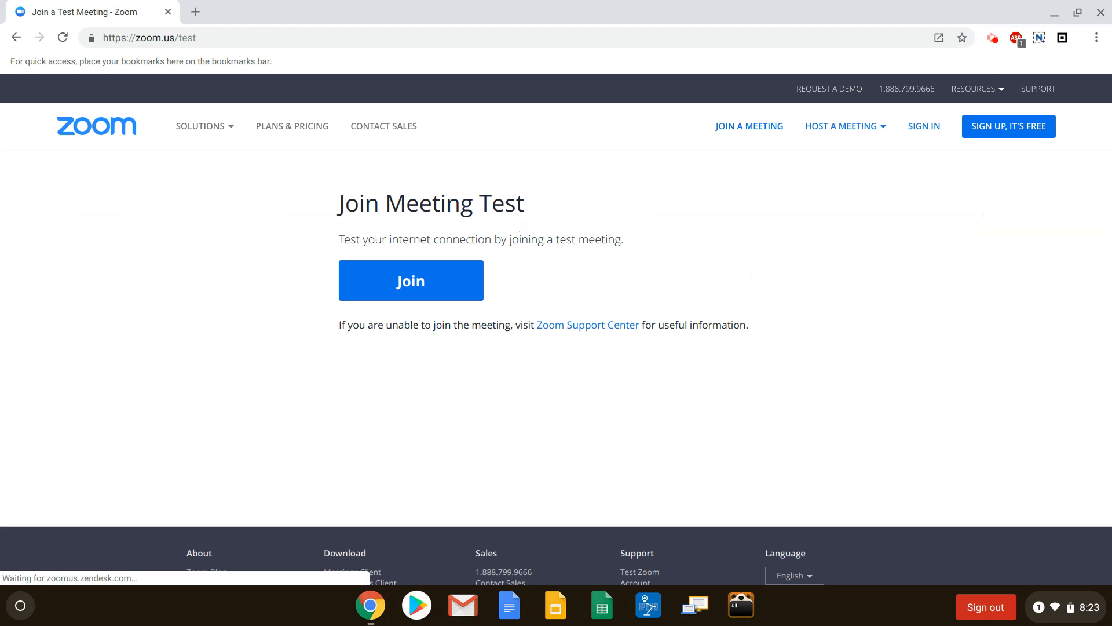
pyautogui.click(404, 287)
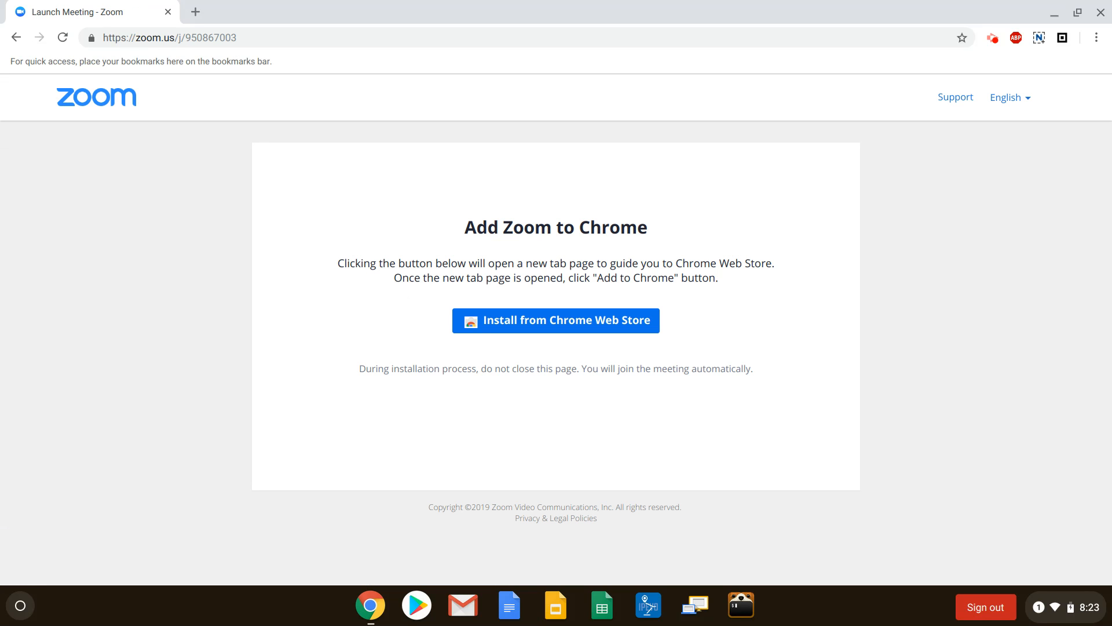
pyautogui.click(501, 323)
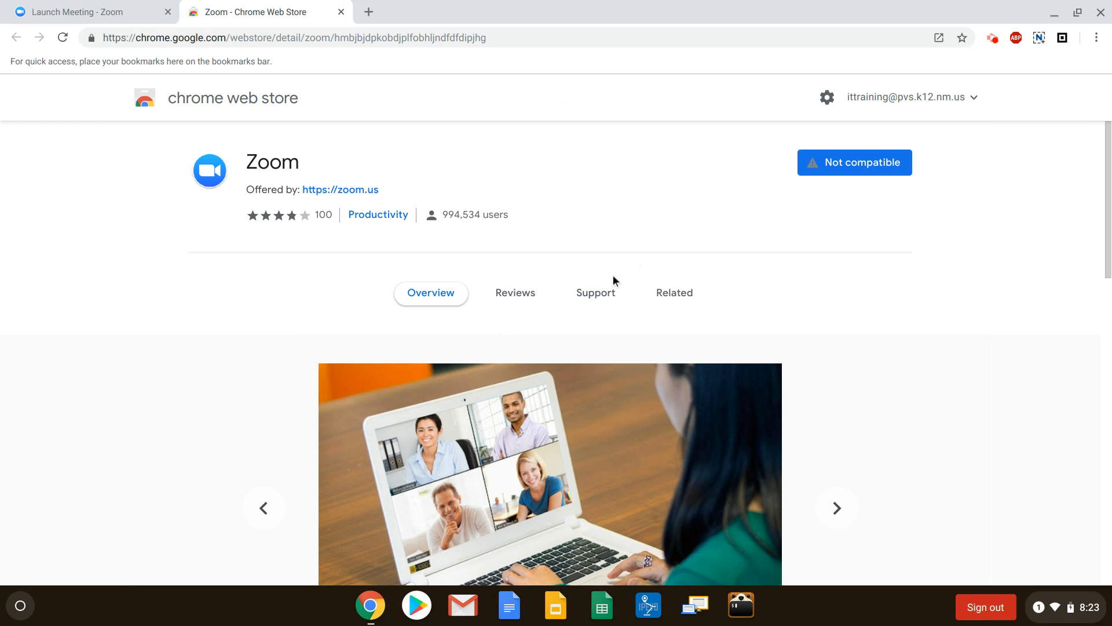
pyautogui.moveTo(844, 165)
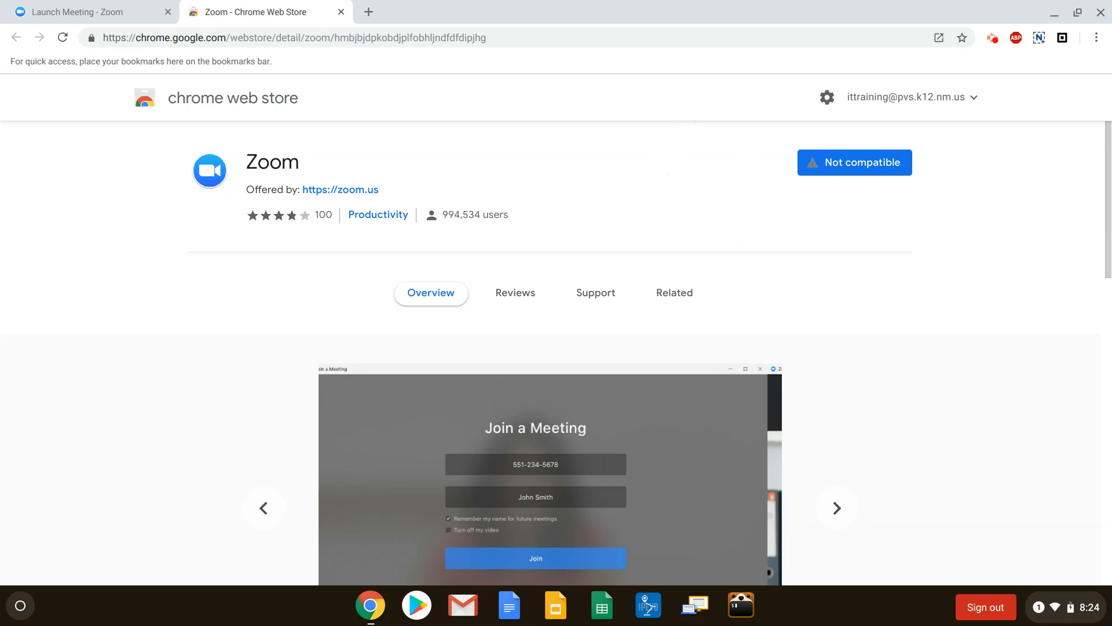
# Step: Close the Launch Meeting page and open admin.google.com in a new incognito window
pyautogui.click(112, 12)
pyautogui.click(168, 12)
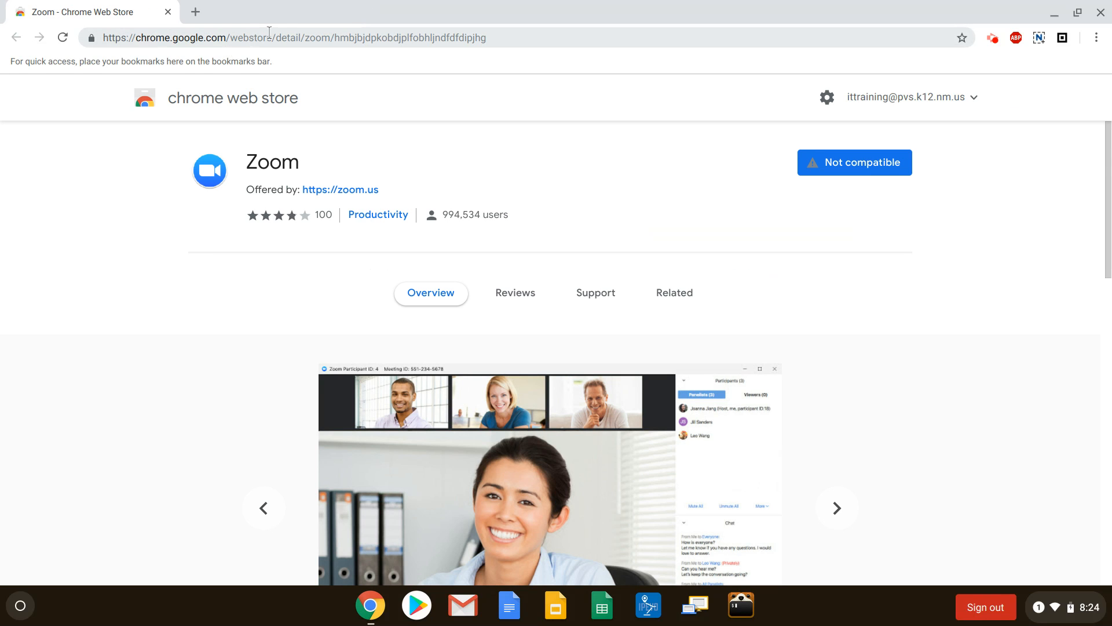
pyautogui.hotkey('ctrl', 'shift', 'n')
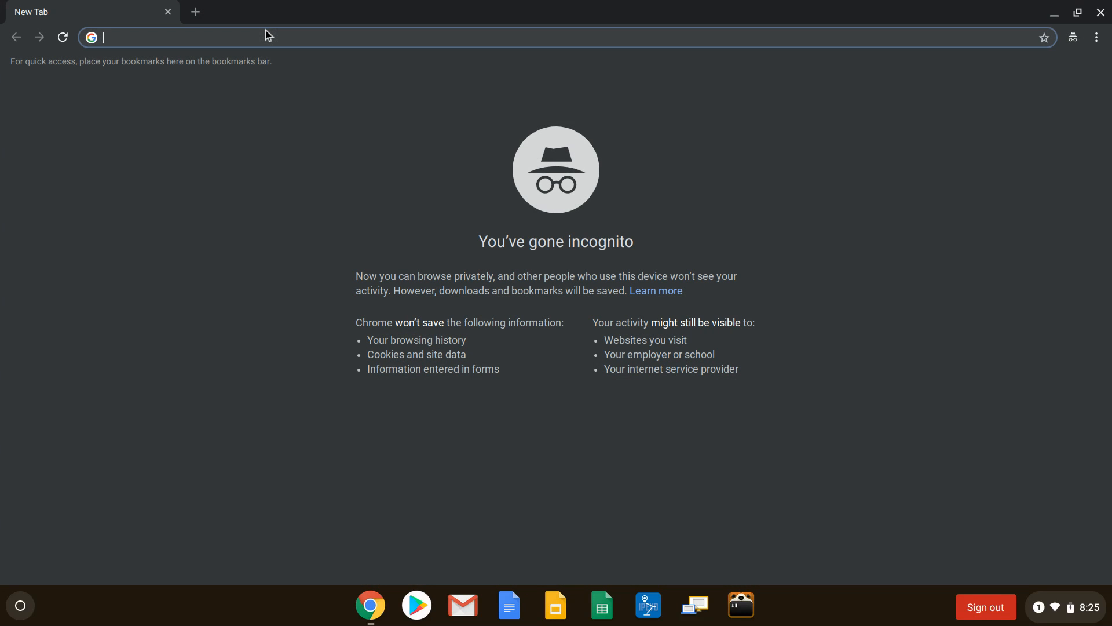
pyautogui.write('admin')
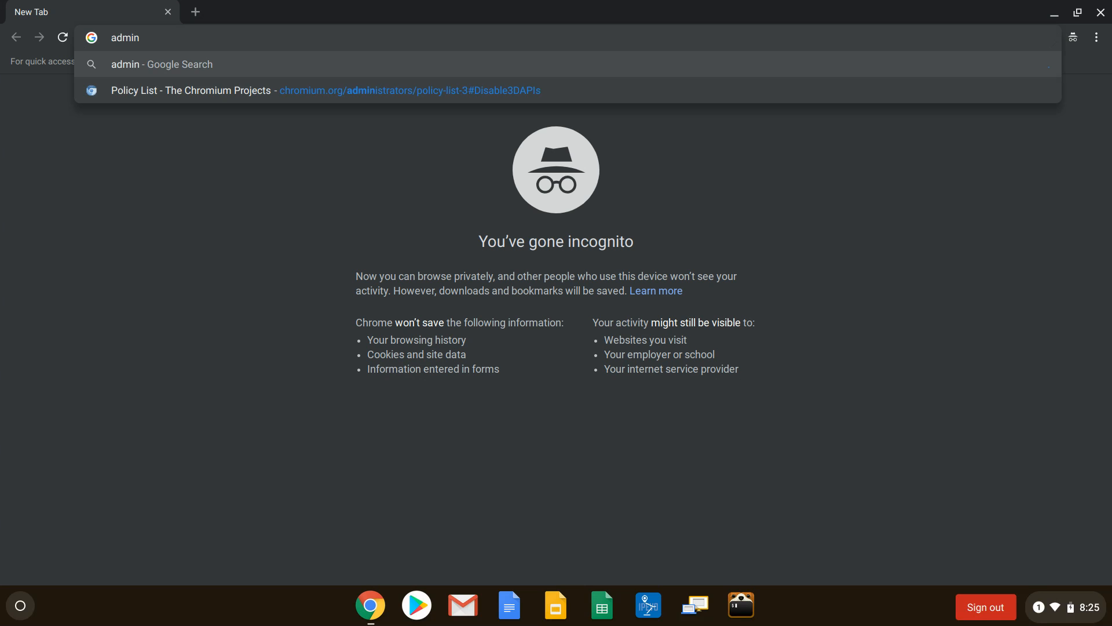
pyautogui.write('.google.com')
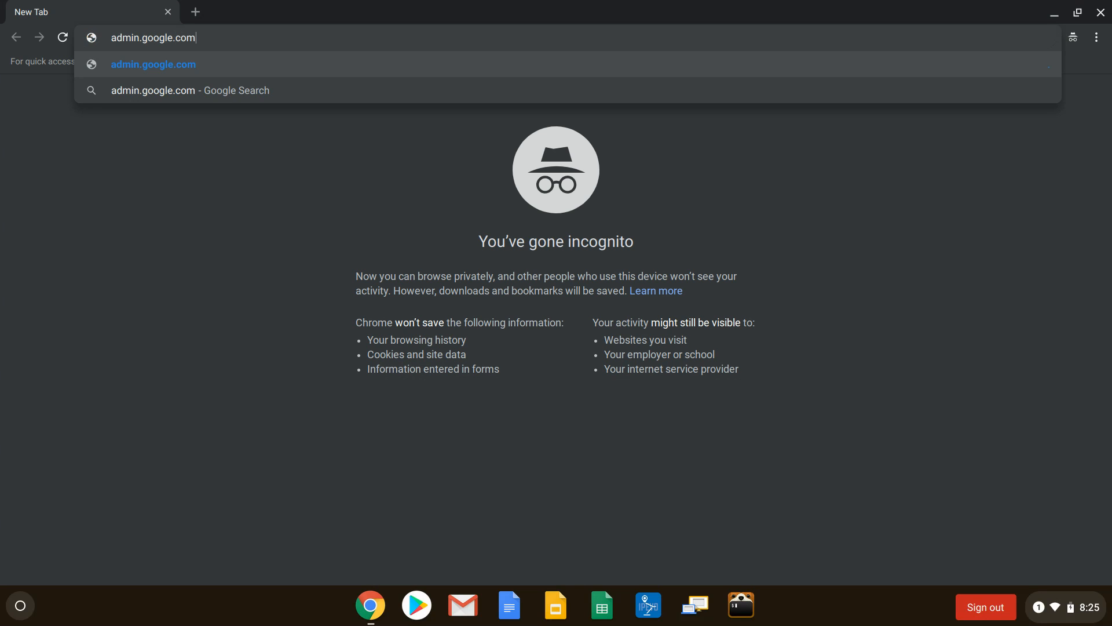
pyautogui.press('Return')
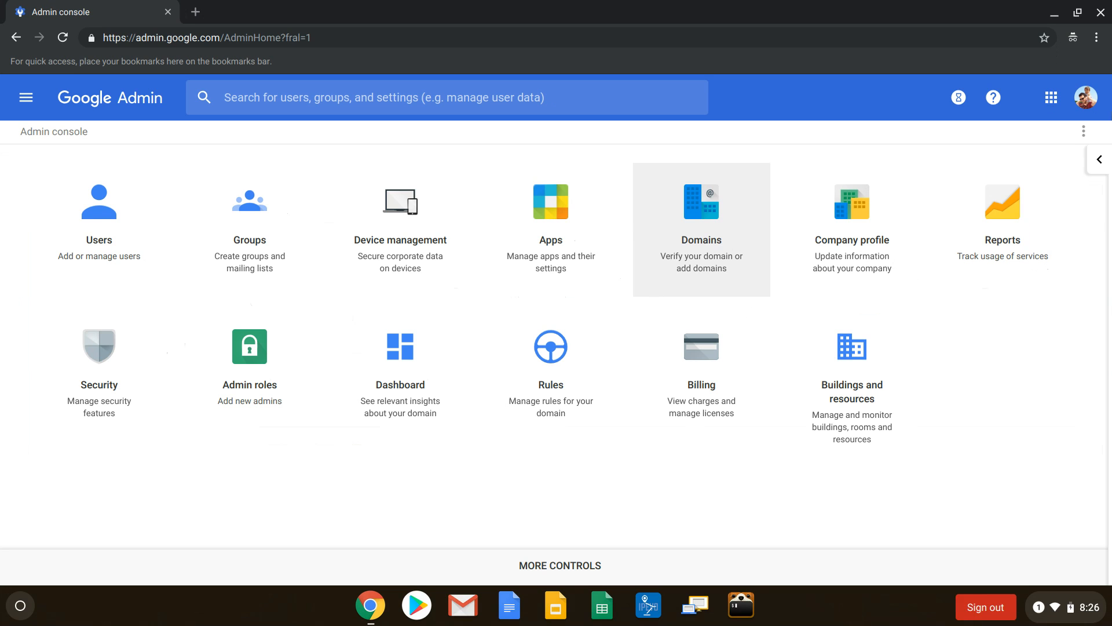
# Step: Go to Chrome management under Device management, search the admin settings for "3D" and open the 3D Content user setting
pyautogui.click(410, 253)
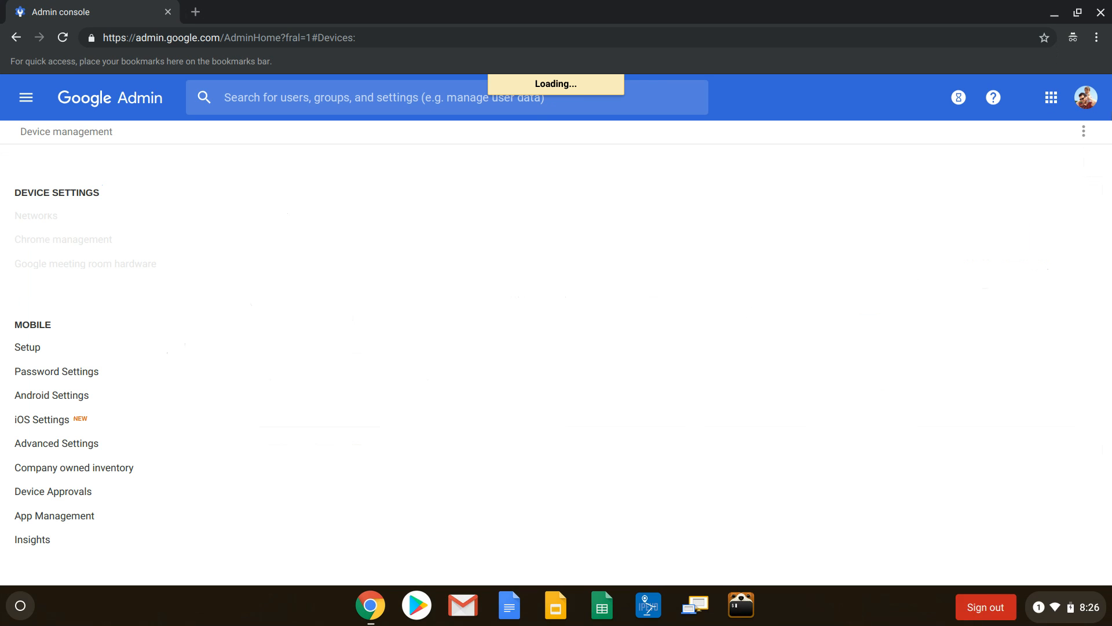
pyautogui.click(60, 240)
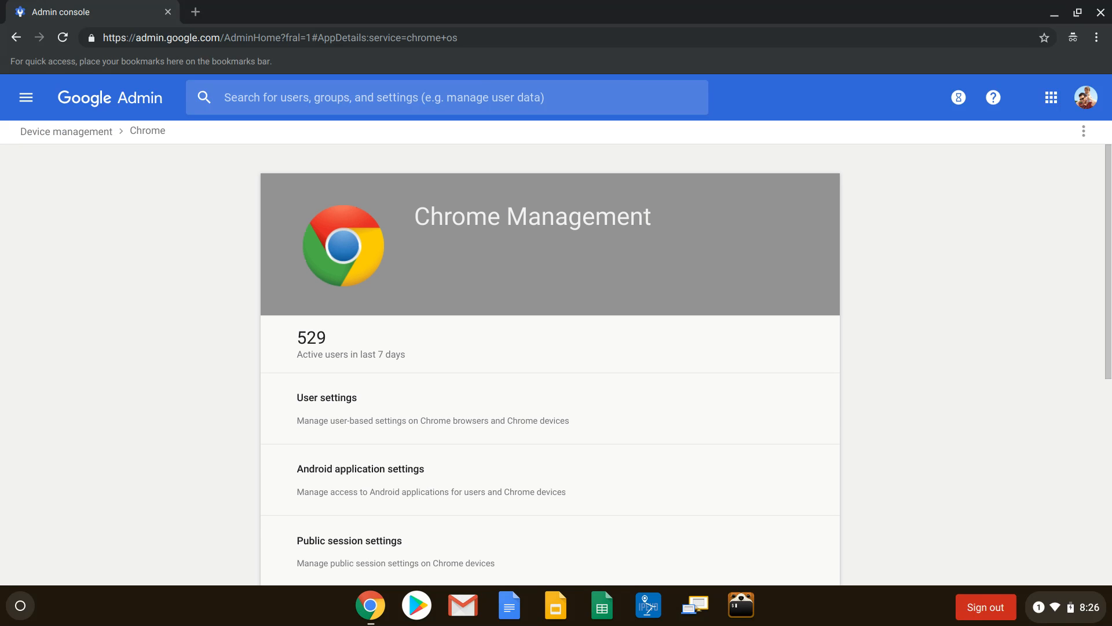
pyautogui.click(246, 97)
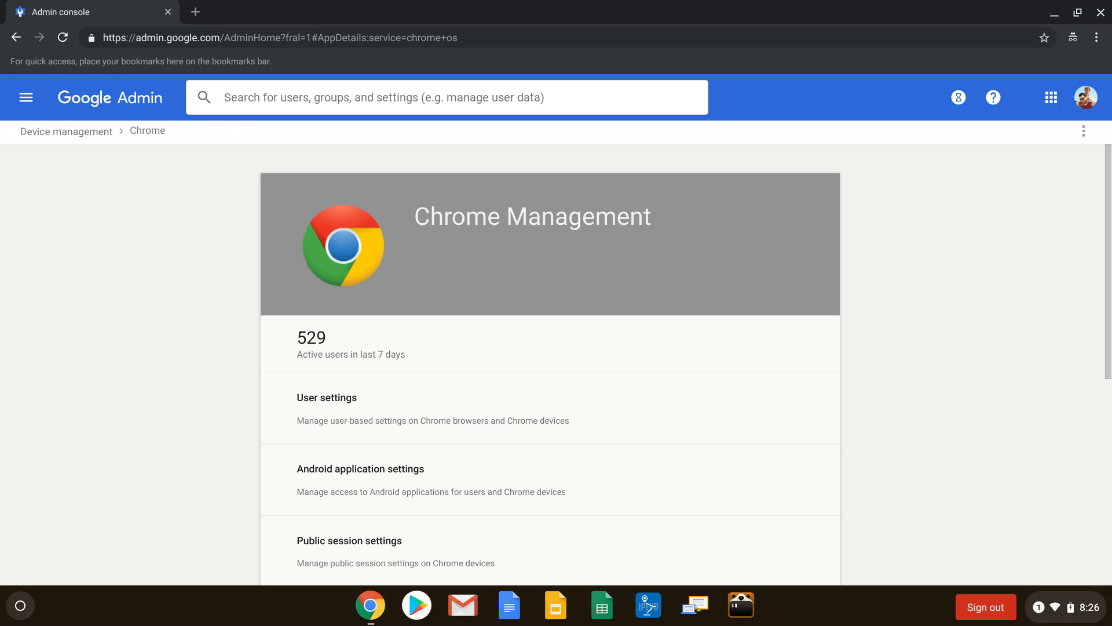
pyautogui.write('3D')
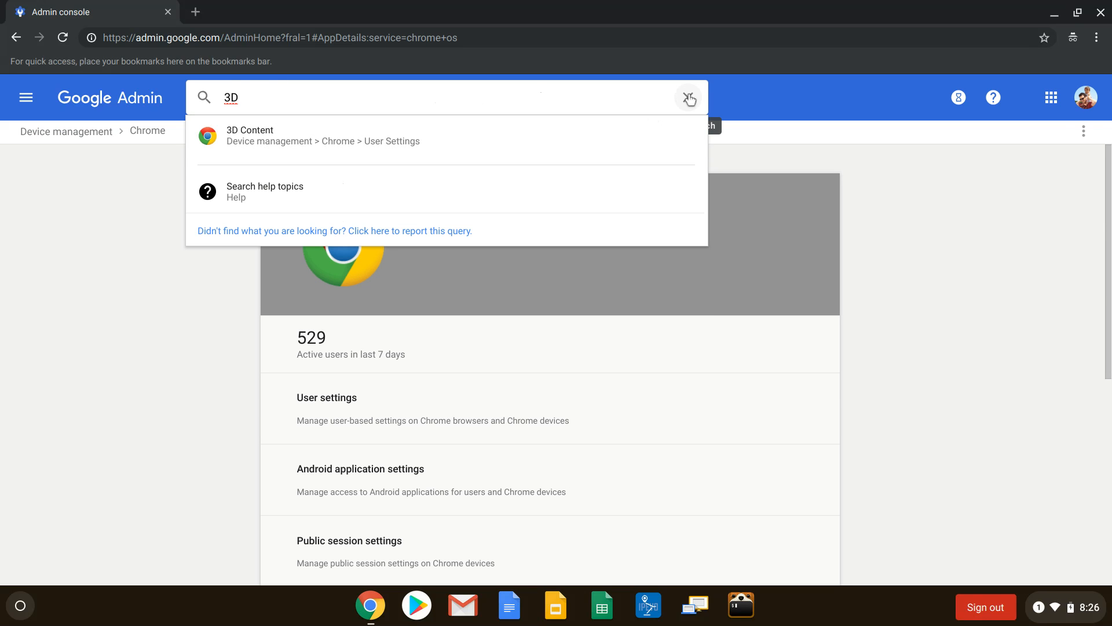
pyautogui.click(362, 144)
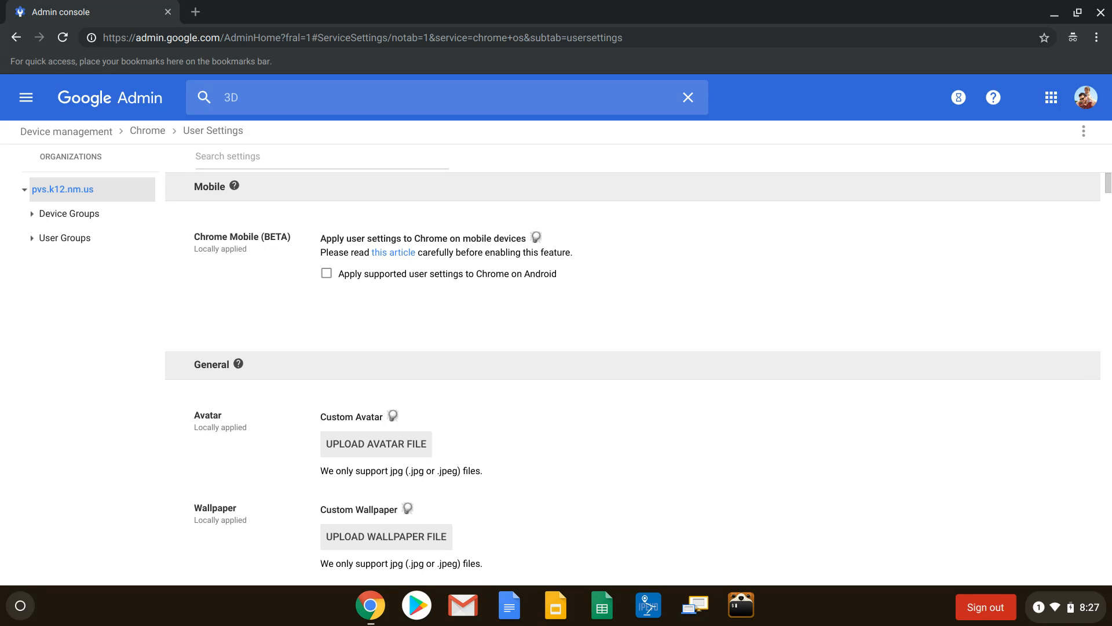
pyautogui.press('F5')
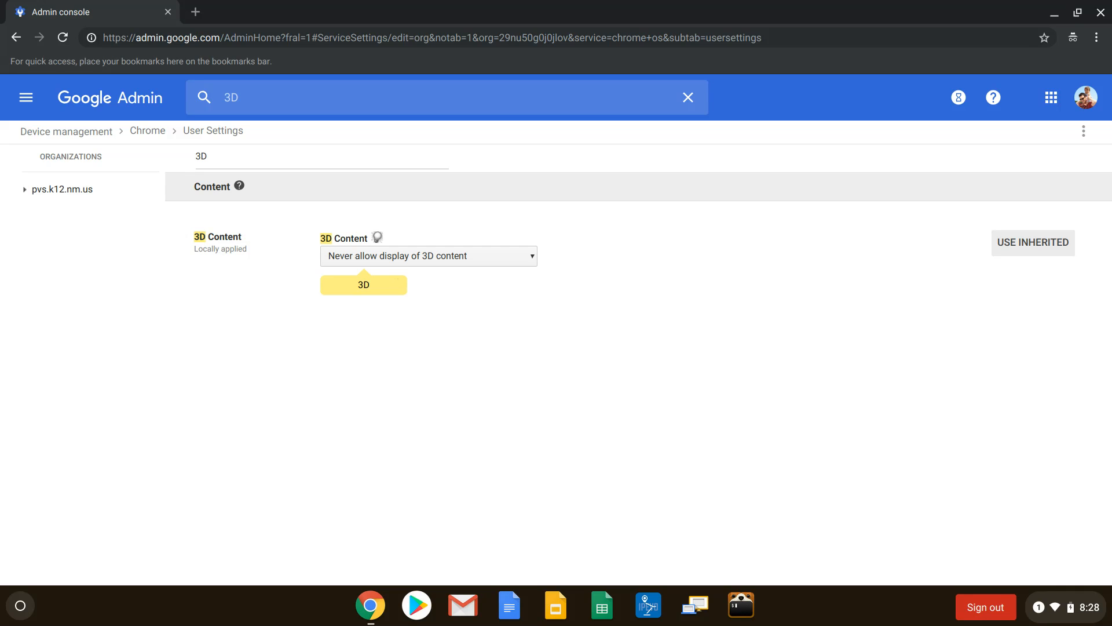
# Step: Set the 3D Content policy to "Always allow display of 3D content" and save the change
pyautogui.click(397, 259)
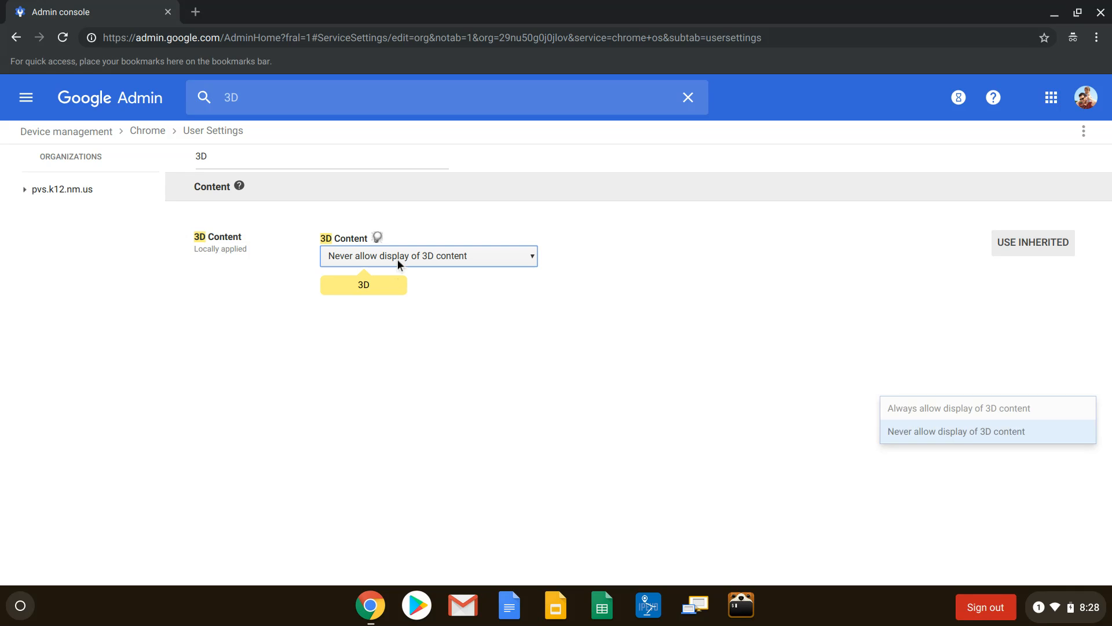
pyautogui.click(402, 279)
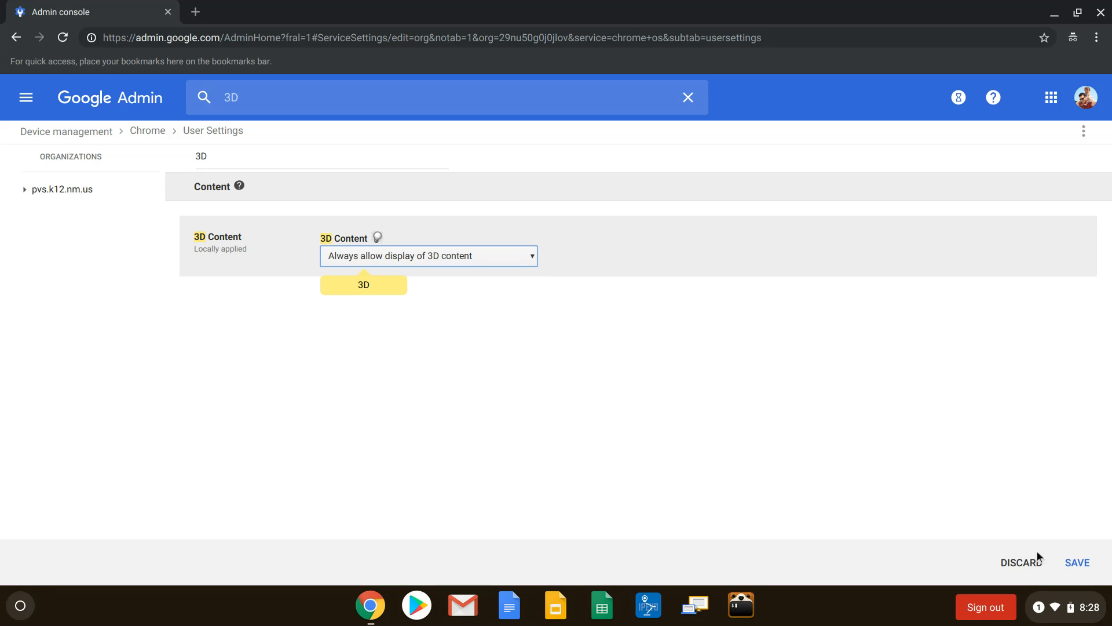
pyautogui.click(1074, 563)
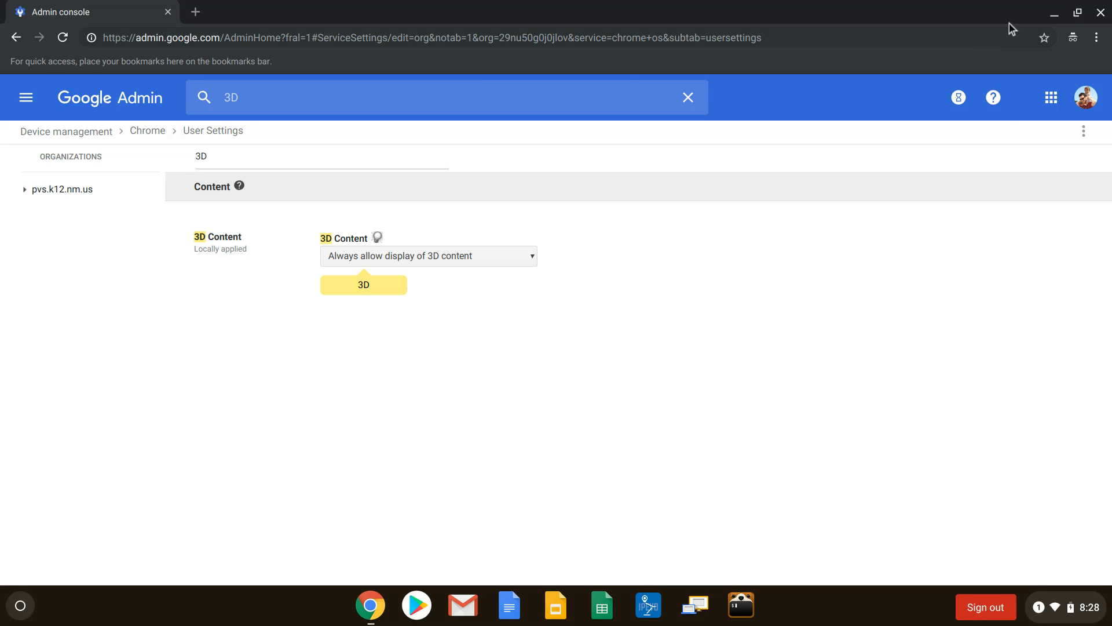
# Step: Minimize the admin console window, open chrome://policy in a new tab of the regular window and reload the policies
pyautogui.click(1053, 17)
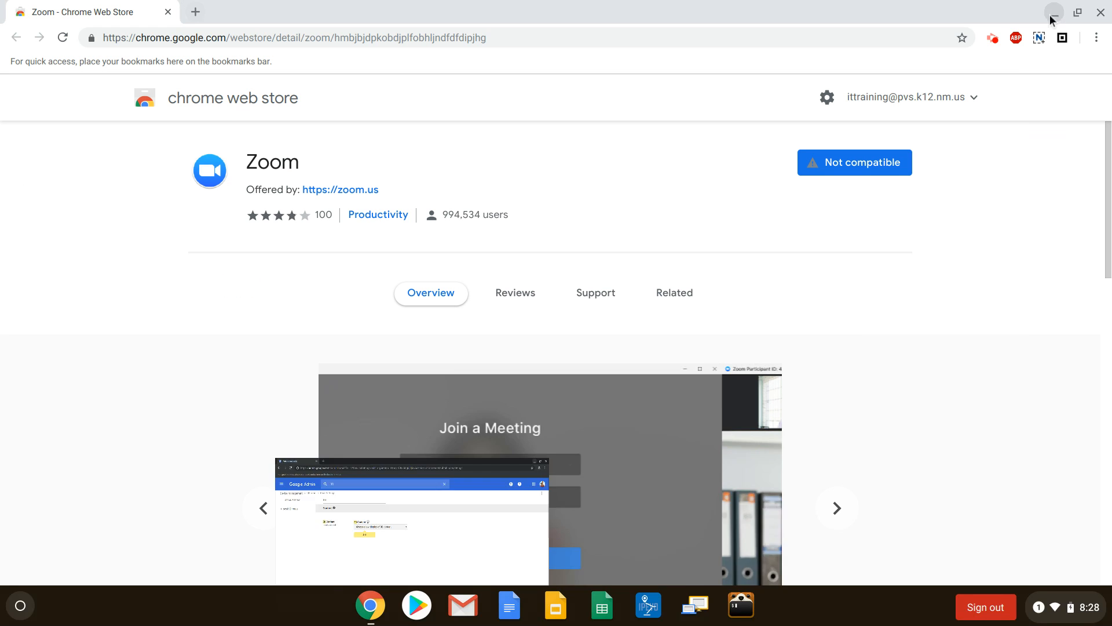
pyautogui.click(195, 10)
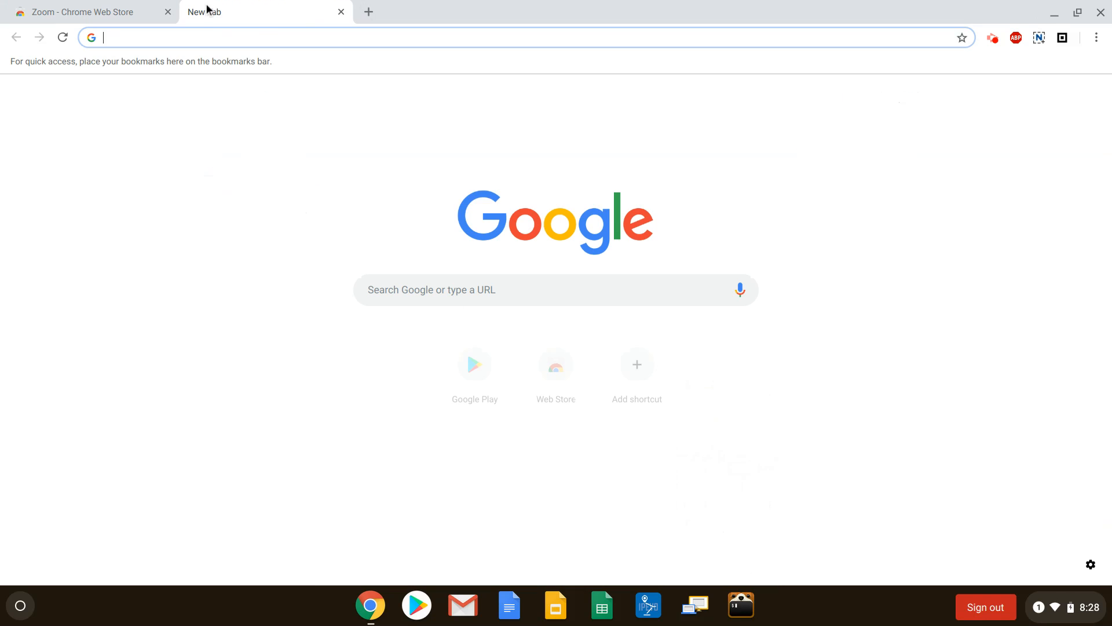
pyautogui.write('chrome:')
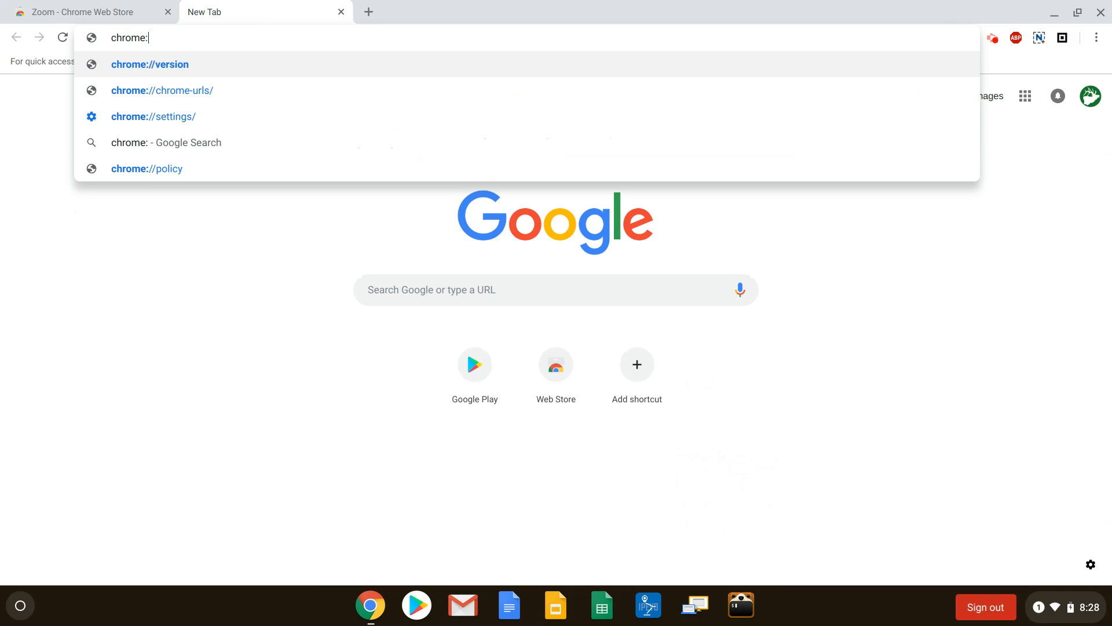
pyautogui.write('//policy')
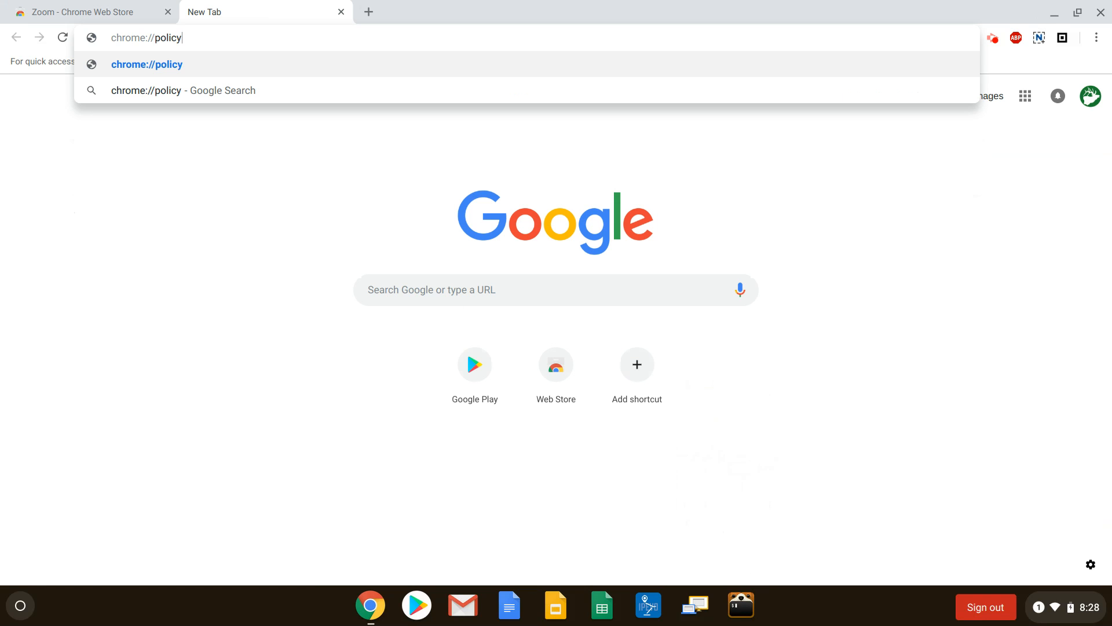
pyautogui.press('Return')
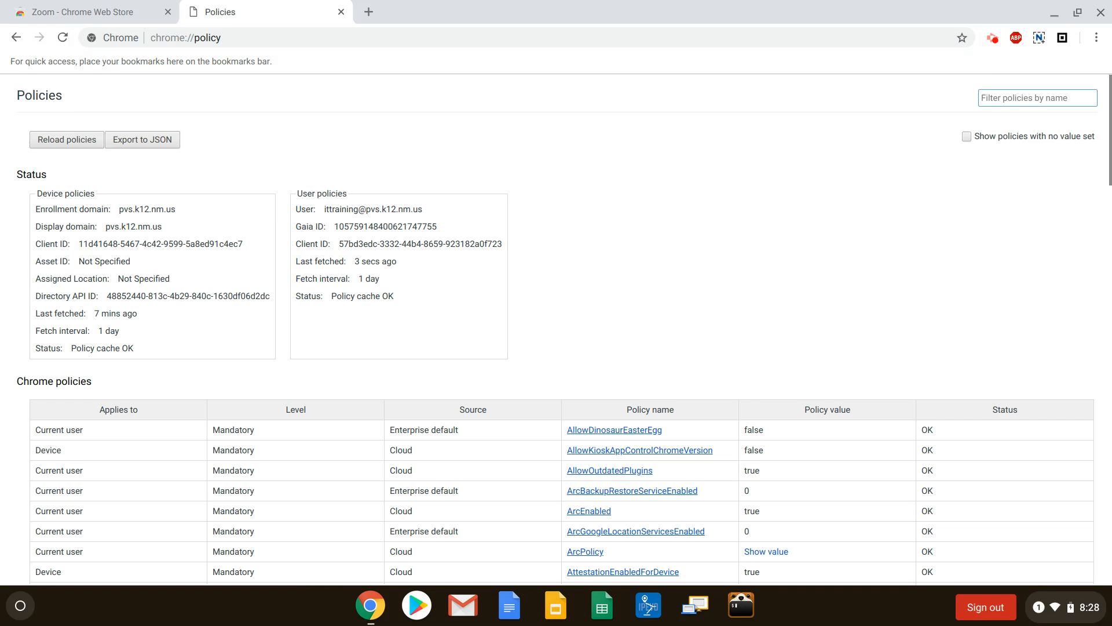
pyautogui.click(91, 140)
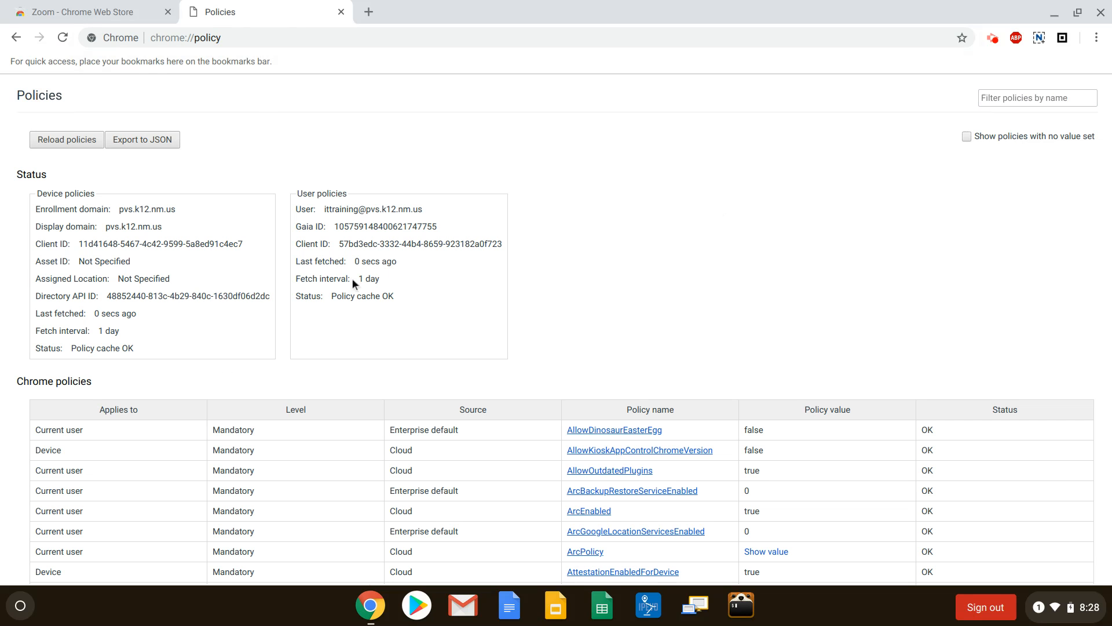
# Step: Show policies with no value set, filter the list by "3D" and check the status of the Disable3DAPIs policy
pyautogui.click(967, 137)
pyautogui.click(1009, 102)
pyautogui.write('3D')
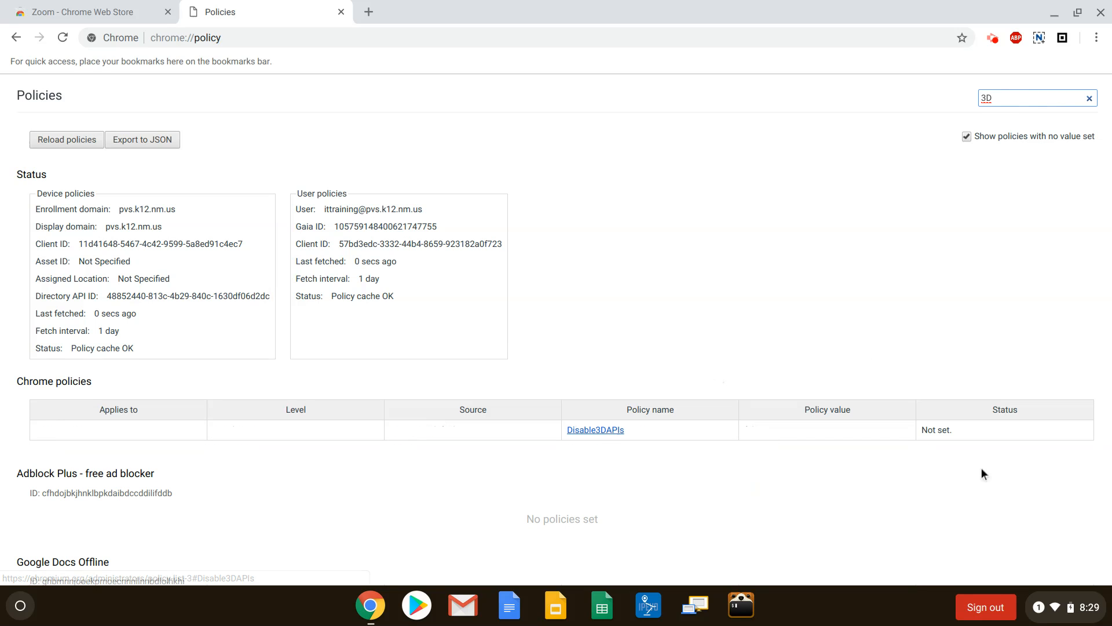
pyautogui.moveTo(968, 431); pyautogui.dragTo(921, 428)
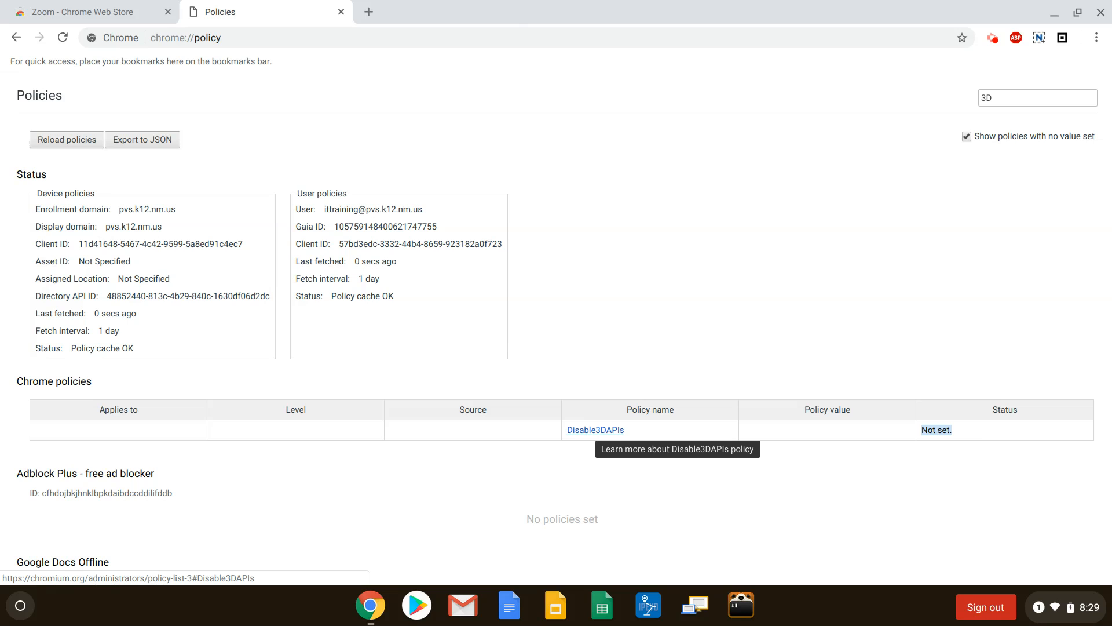
# Step: Open the documentation for the Disable3DAPIs policy and read its summary and the description of disabling or not setting it
pyautogui.click(586, 431)
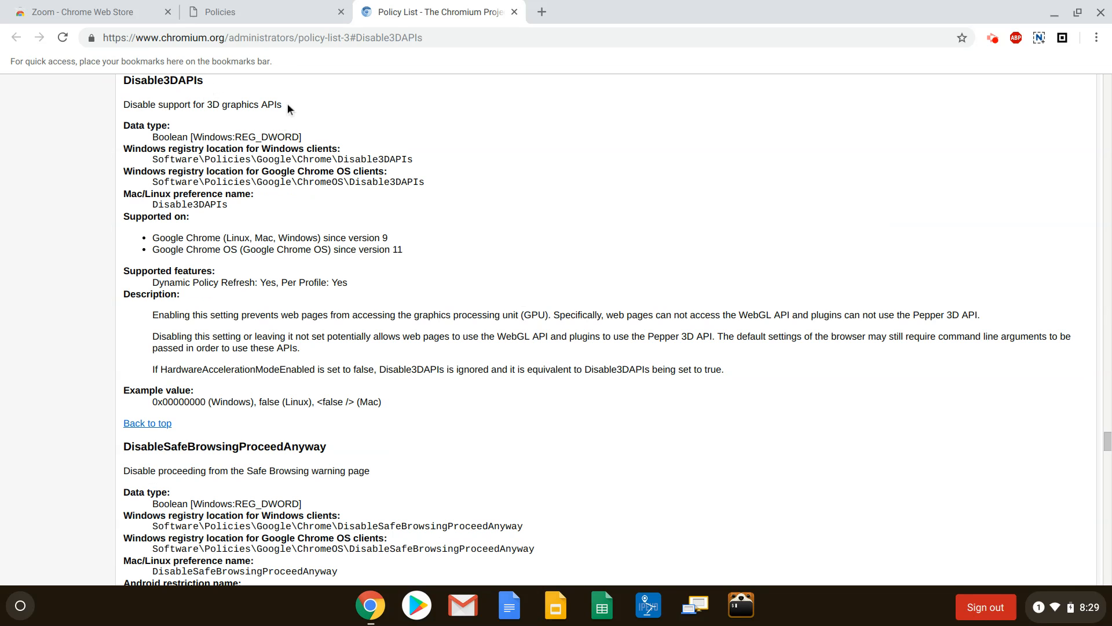
pyautogui.moveTo(287, 104); pyautogui.dragTo(139, 105)
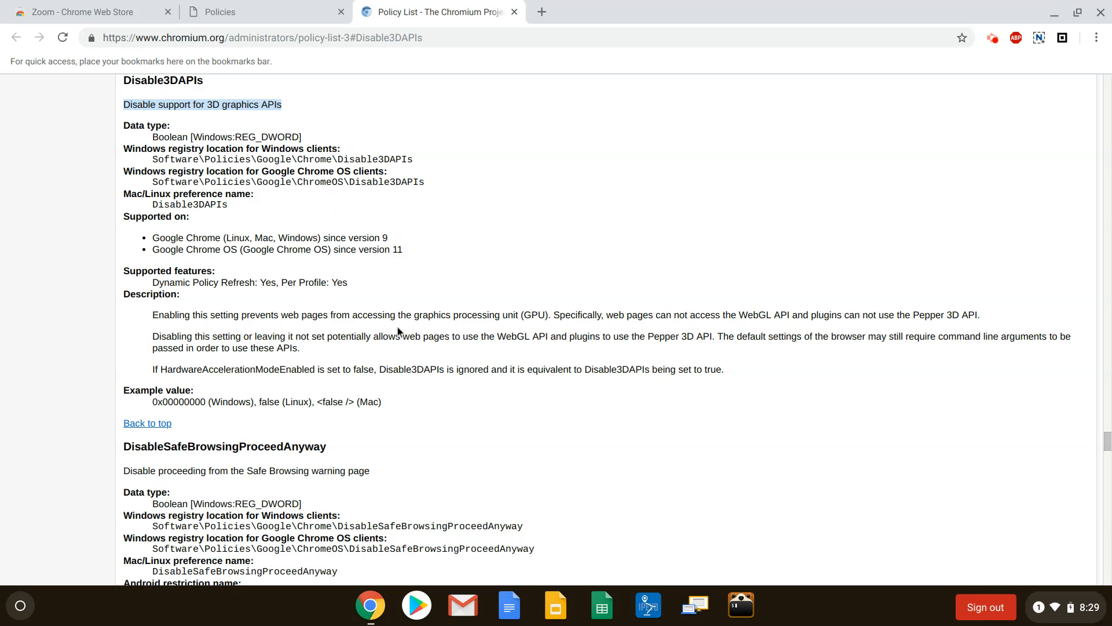
pyautogui.moveTo(162, 335); pyautogui.dragTo(771, 339)
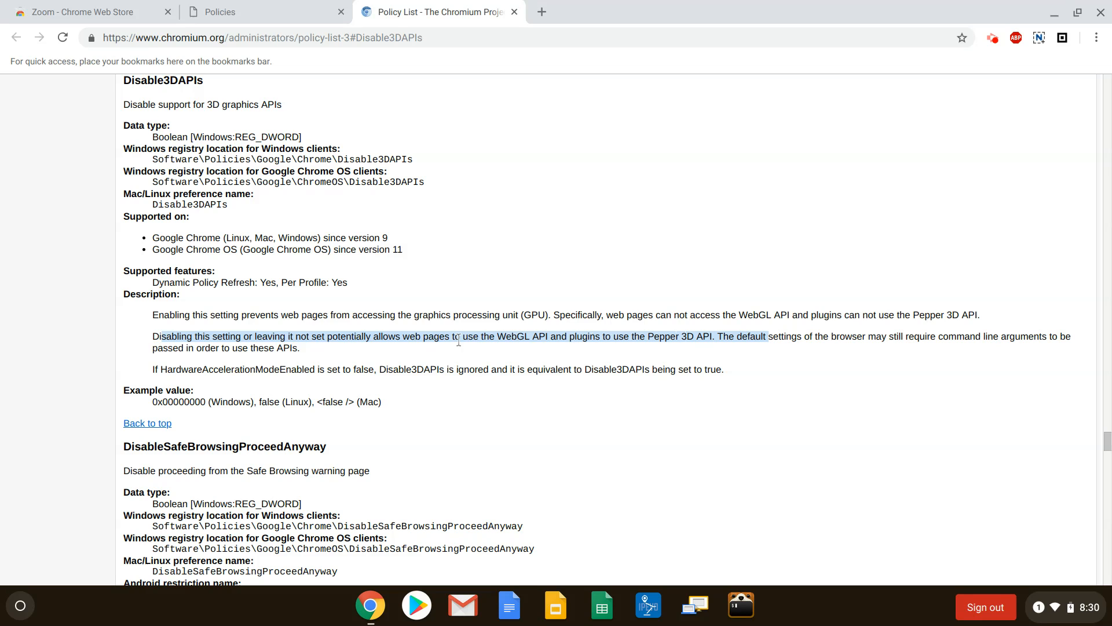
pyautogui.click(378, 341)
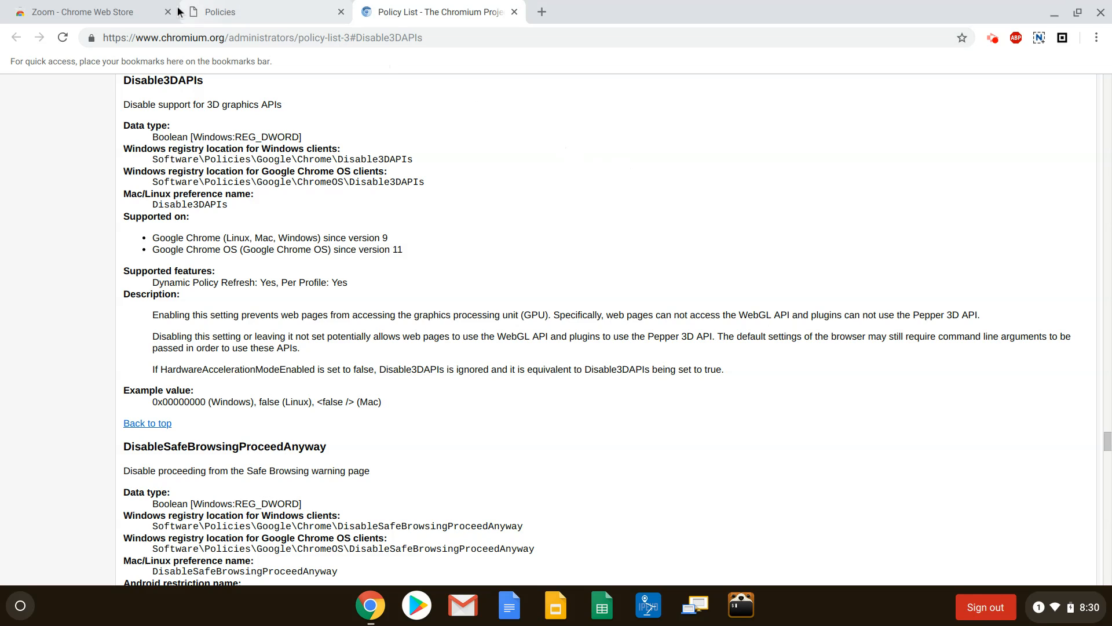
# Step: Reload the Zoom page in the Chrome Web Store and add the Zoom app to Chrome, accepting its requested permissions
pyautogui.click(107, 16)
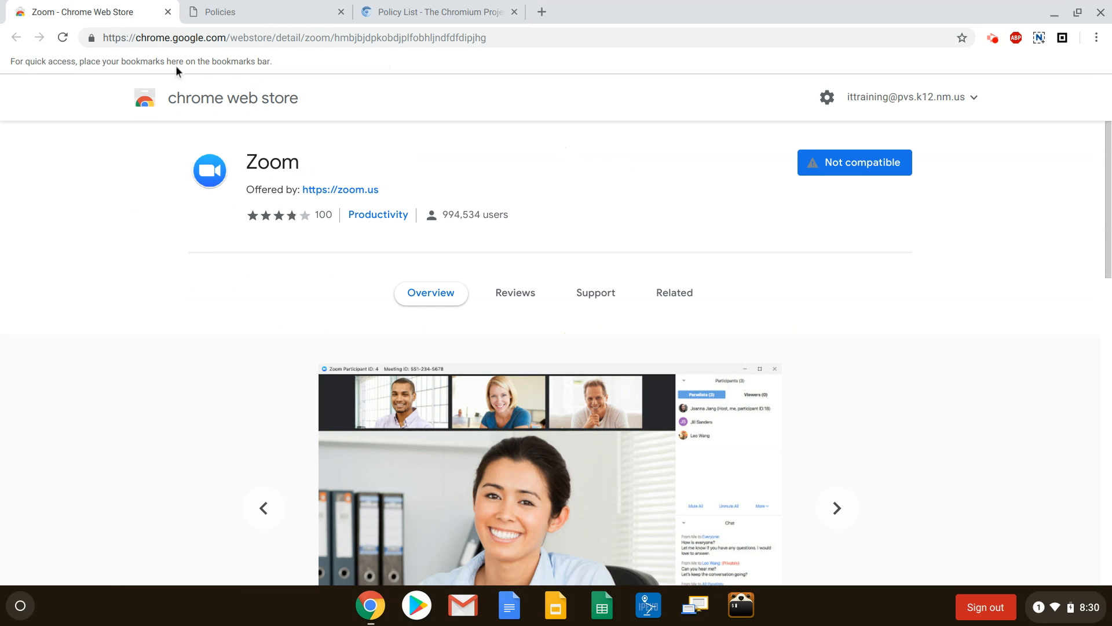
pyautogui.click(63, 38)
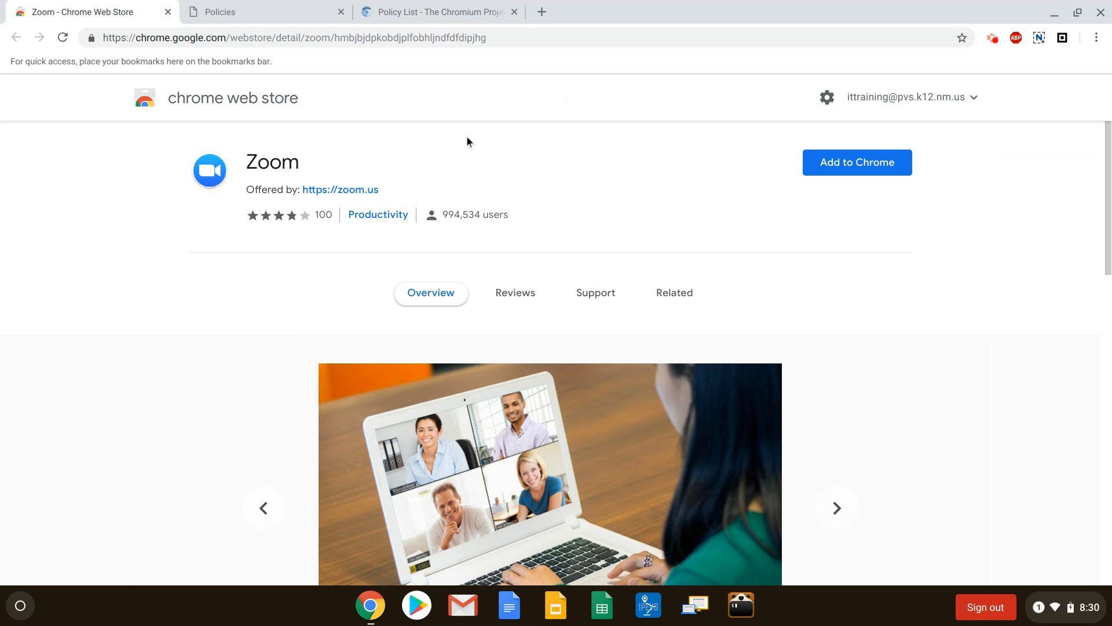
pyautogui.click(867, 167)
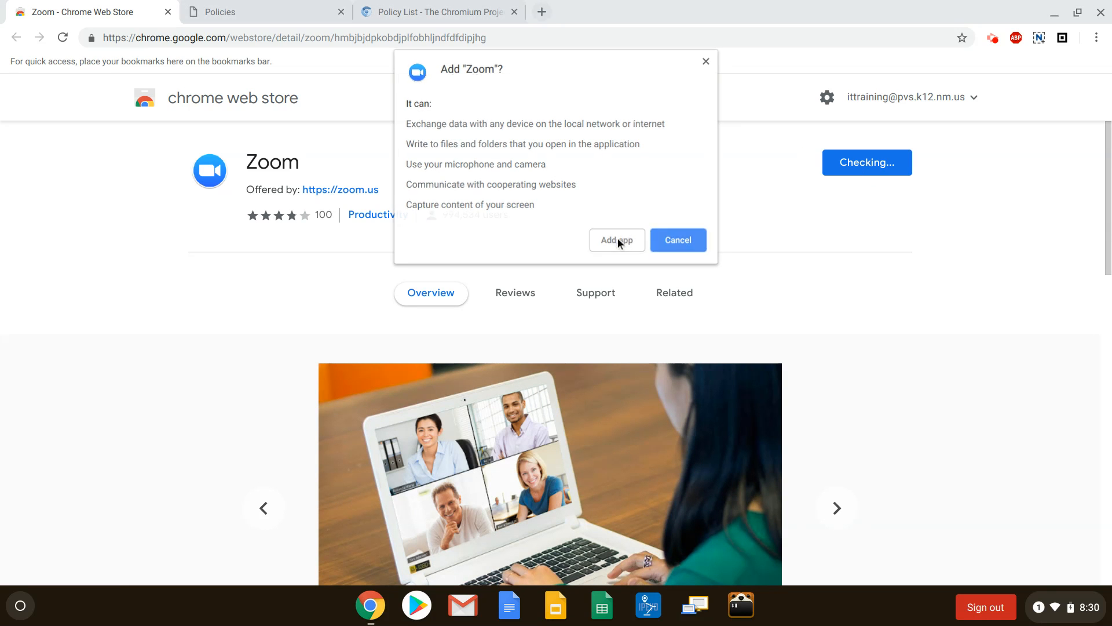
pyautogui.click(618, 237)
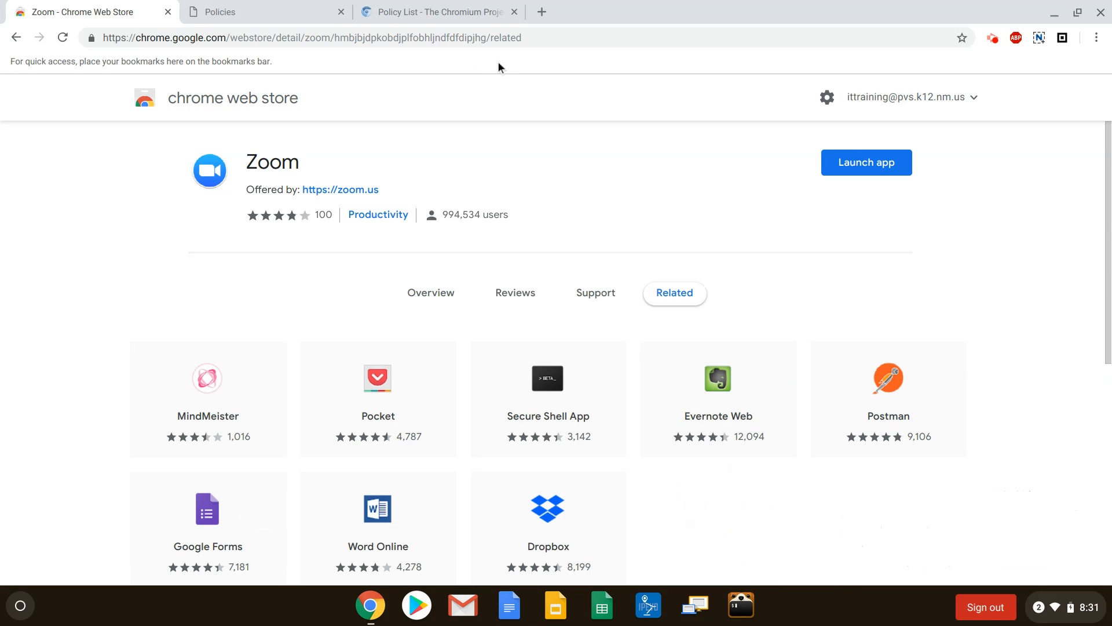
pyautogui.click(282, 20)
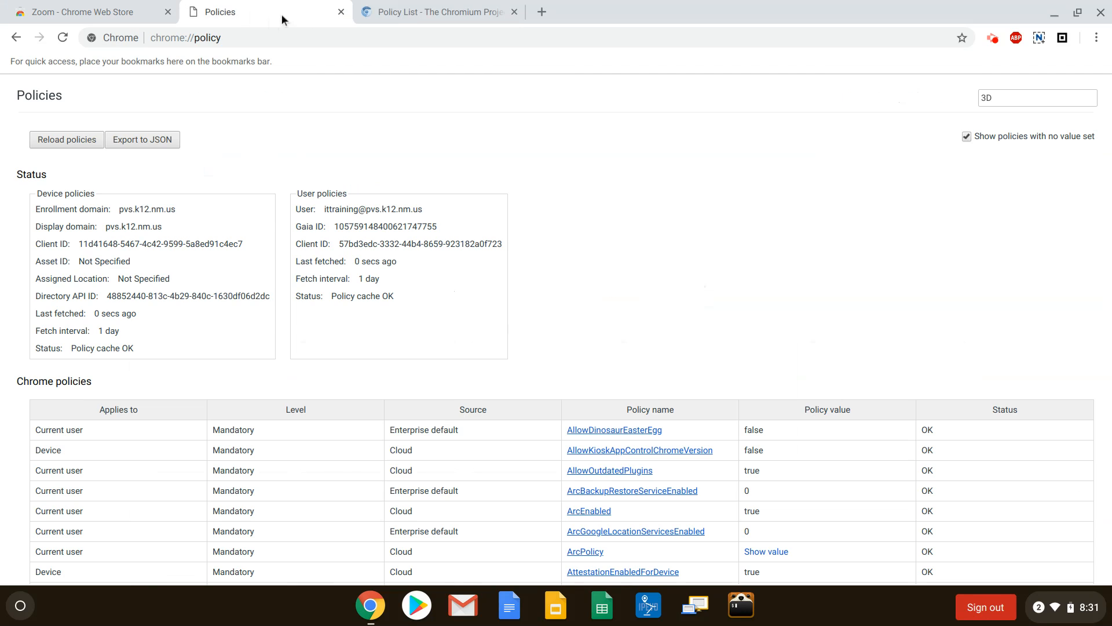
pyautogui.click(423, 13)
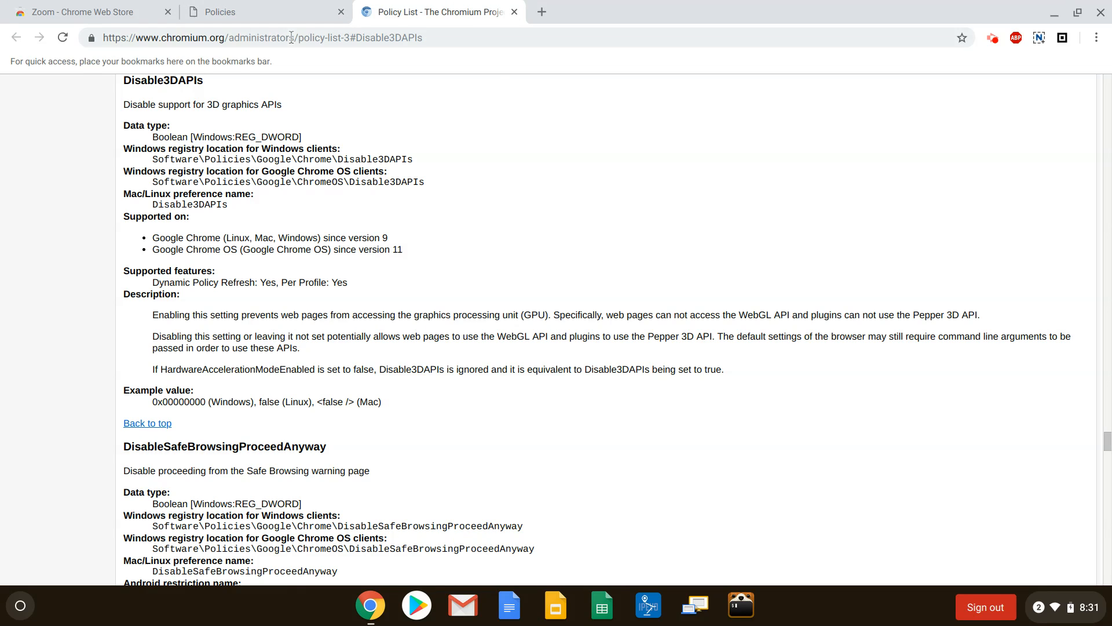
pyautogui.click(267, 13)
pyautogui.click(123, 14)
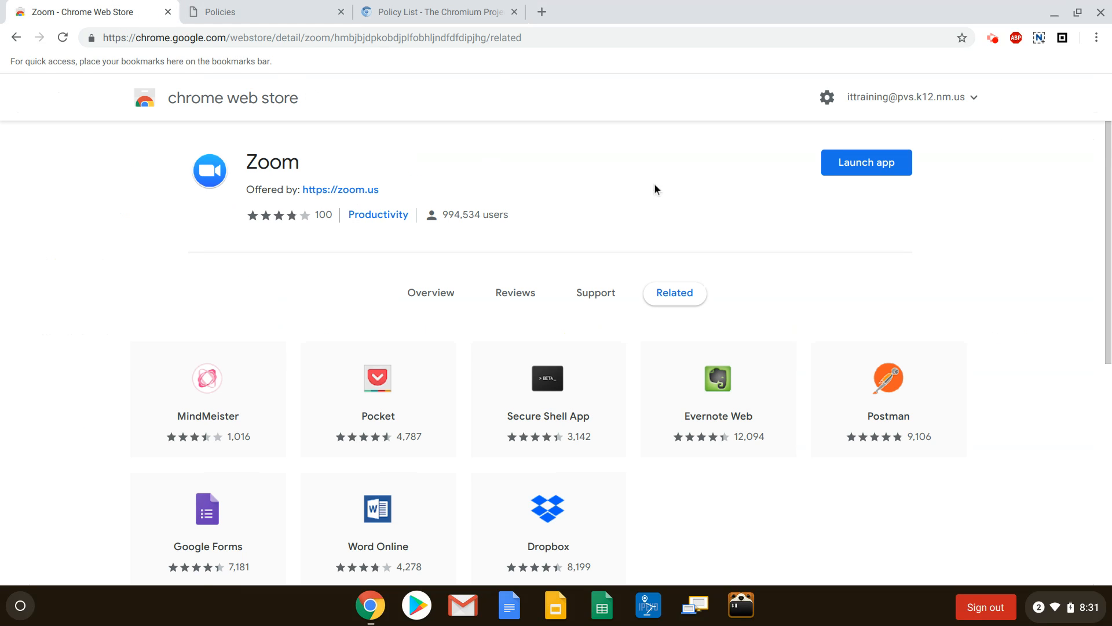